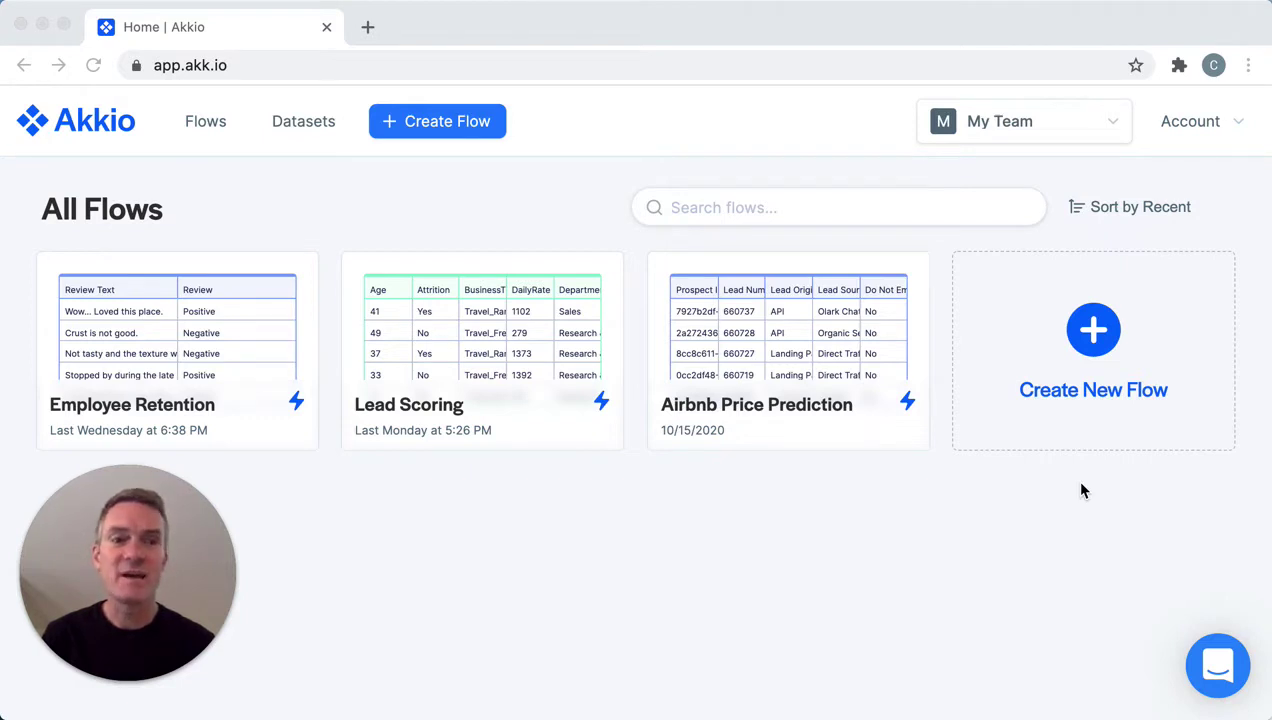
# Start a new flow using Restaurant_Reviews.csv (1,000 rows) as its table input
pyautogui.click(1097, 336)
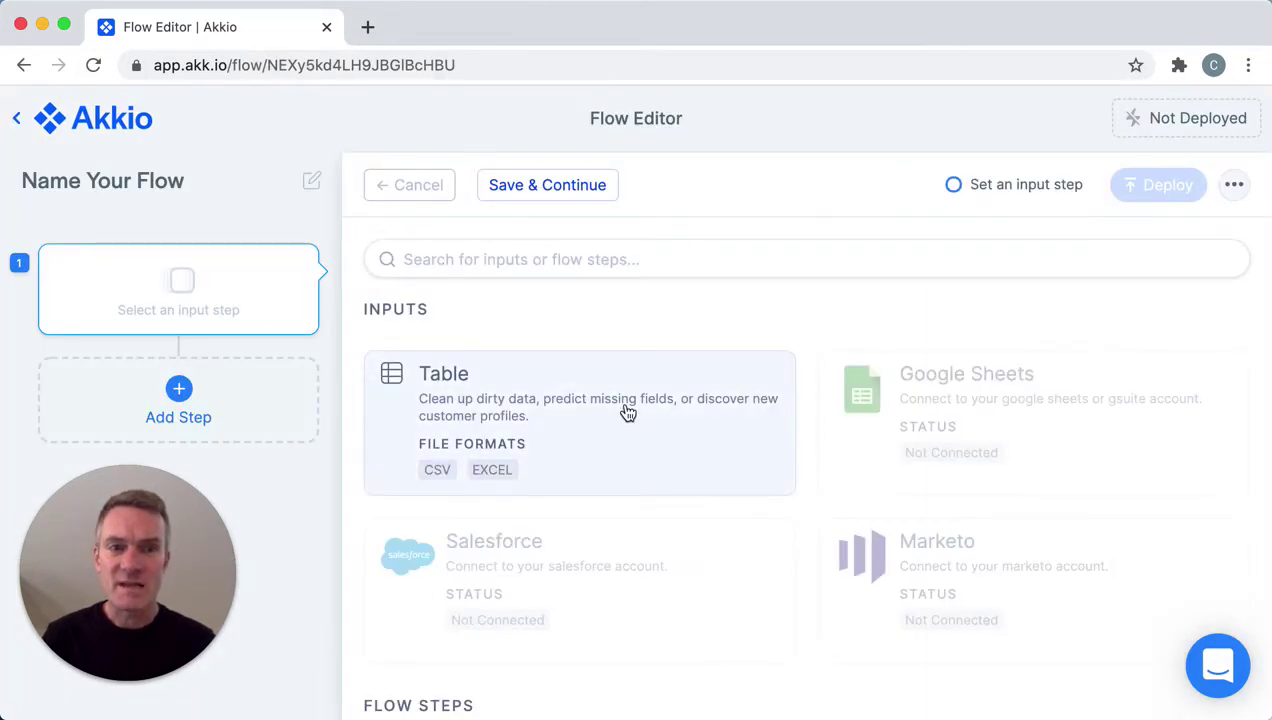
pyautogui.click(625, 408)
pyautogui.scroll(-2, 625, 404)
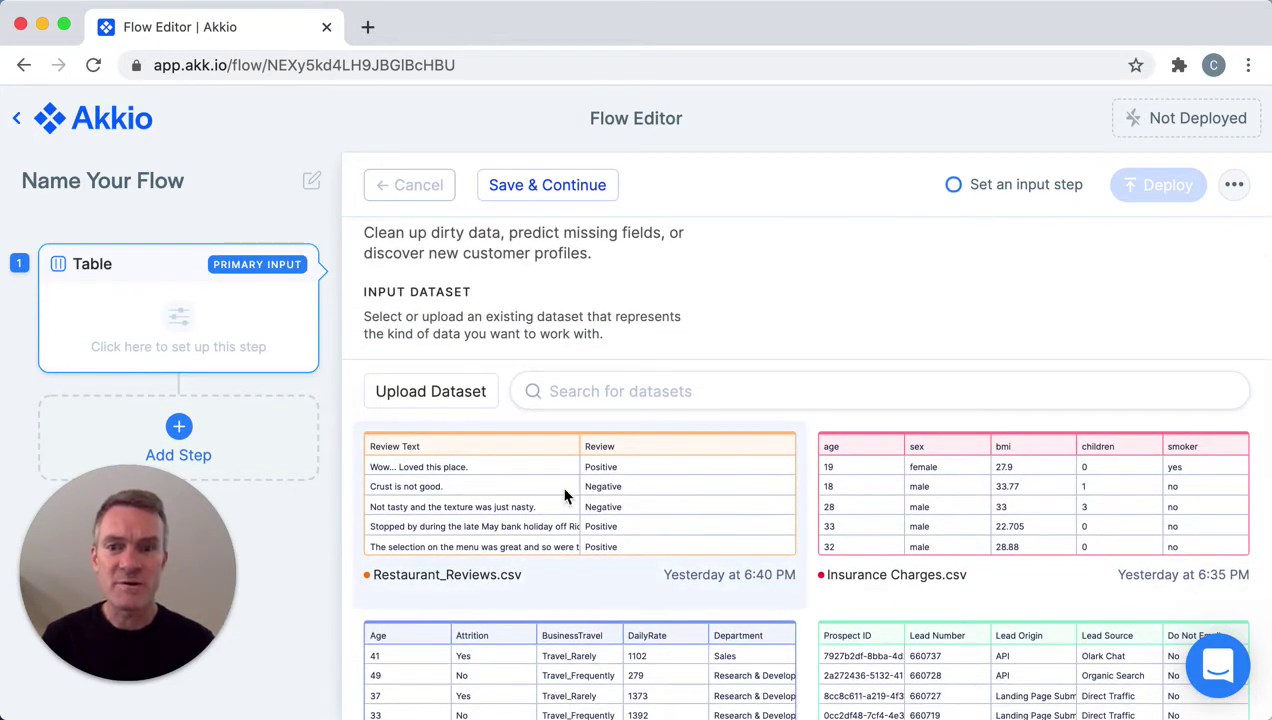
pyautogui.click(565, 496)
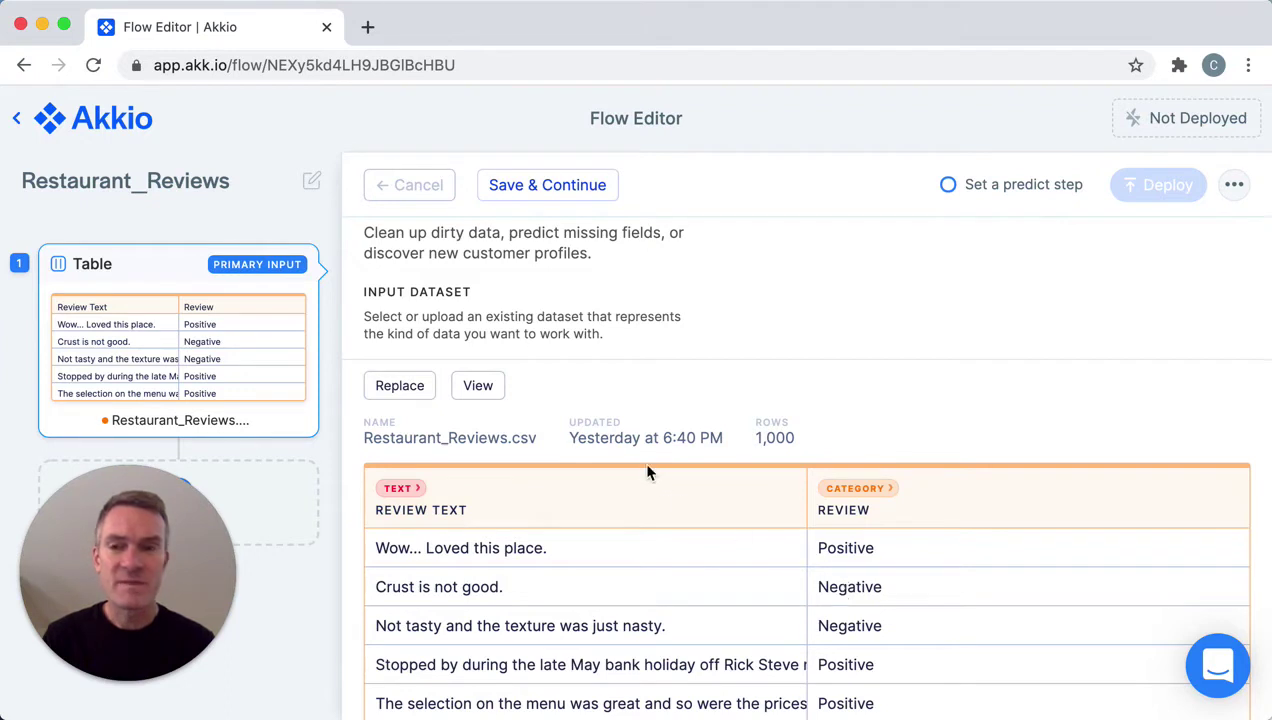
# Add a Predict step targeting the Review field, giving a model with 85.33% accuracy
pyautogui.click(298, 490)
pyautogui.scroll(-5, 477, 503)
pyautogui.click(923, 579)
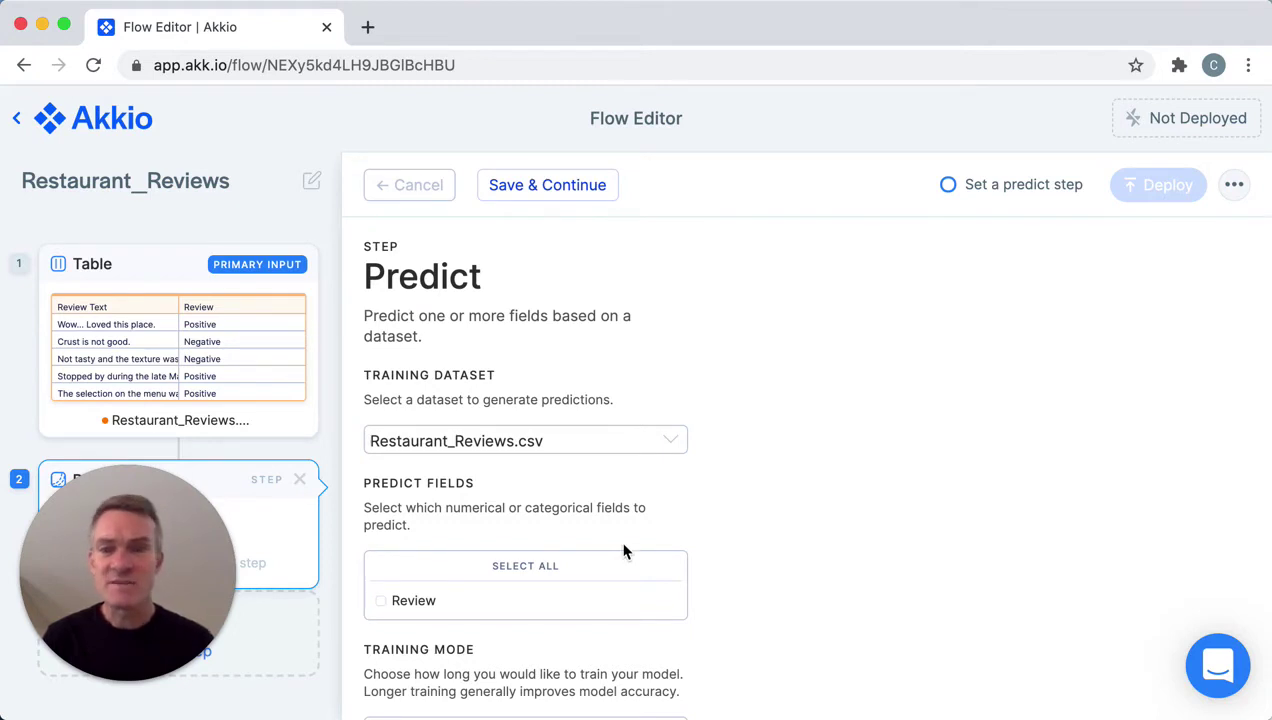
pyautogui.click(386, 606)
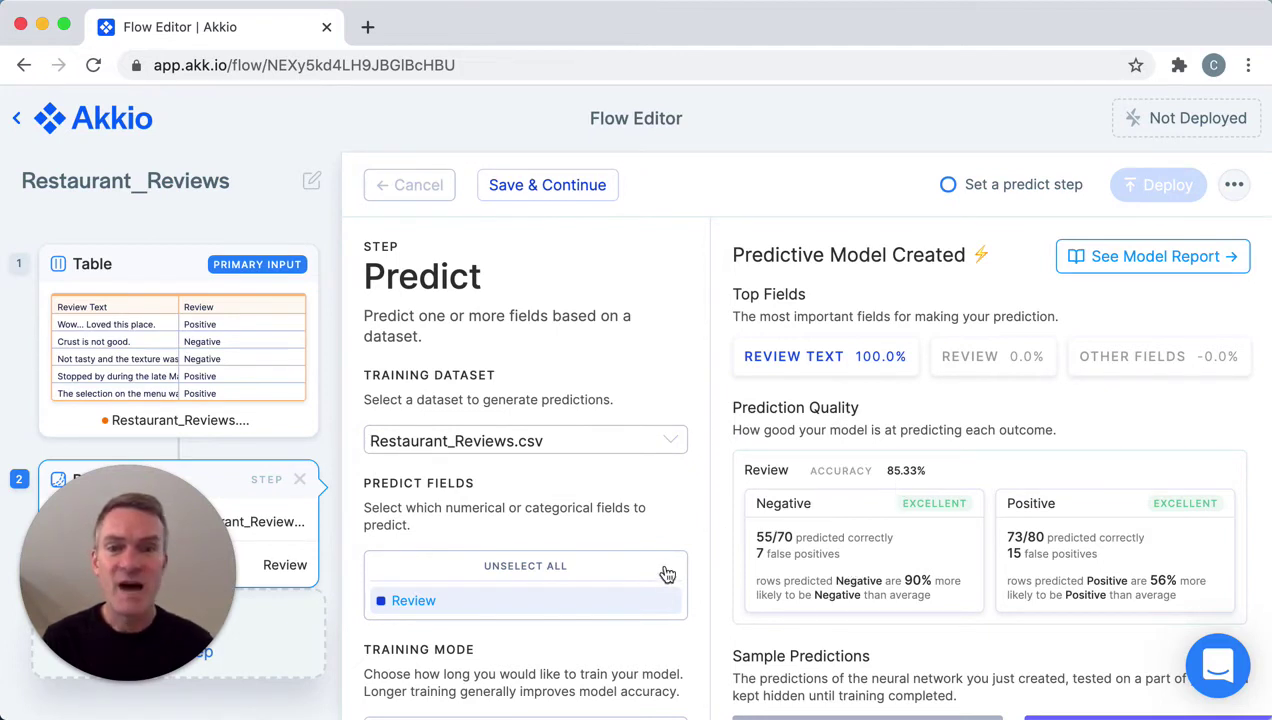
# Switch the training mode to Coffee Break (5 min), lifting model accuracy to 90.00%
pyautogui.scroll(-3, 700, 591)
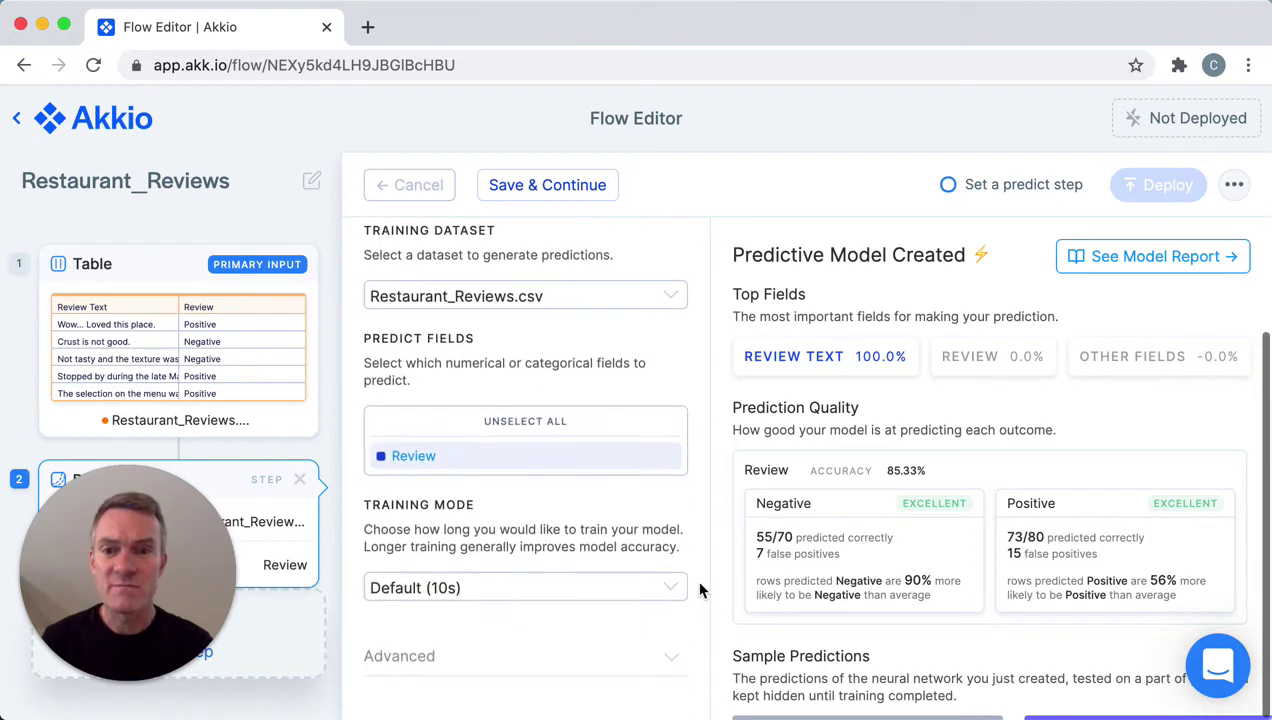
pyautogui.click(668, 588)
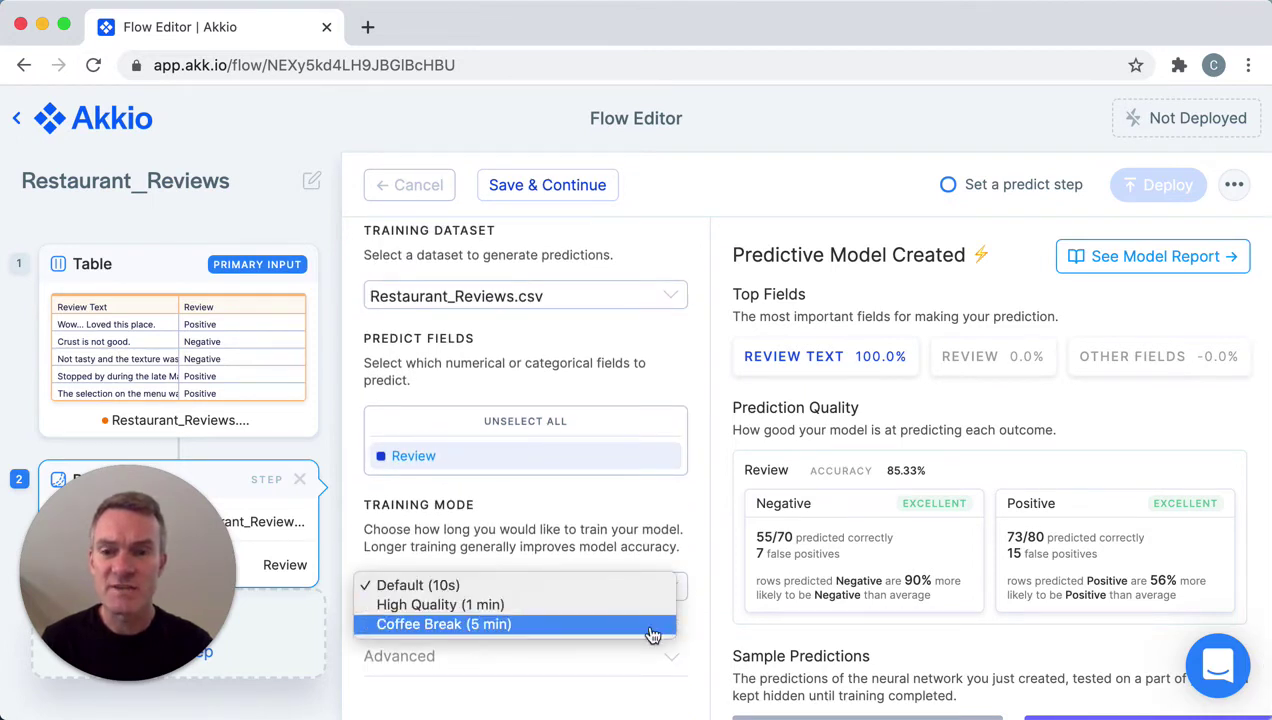
pyautogui.click(651, 626)
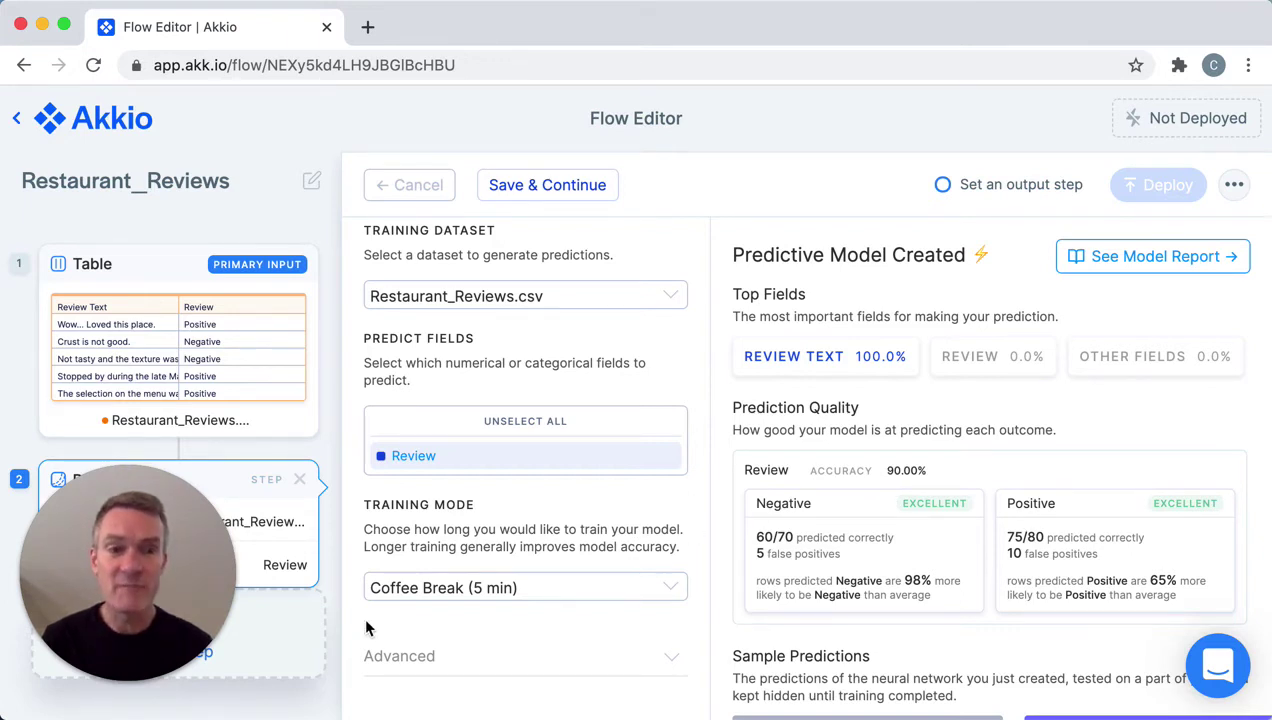
# Add a Web App output titled 'Restaurant Reviews' with Make Public set to Yes
pyautogui.click(270, 642)
pyautogui.scroll(-10, 646, 556)
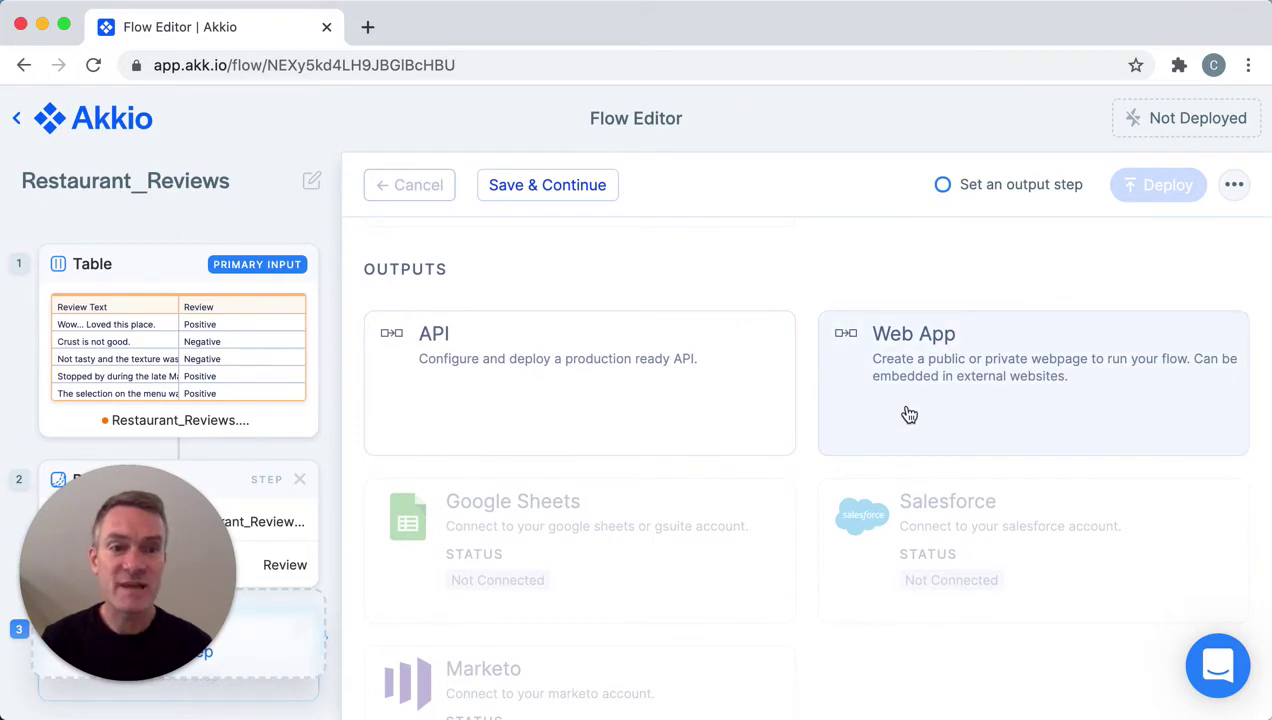
pyautogui.click(909, 414)
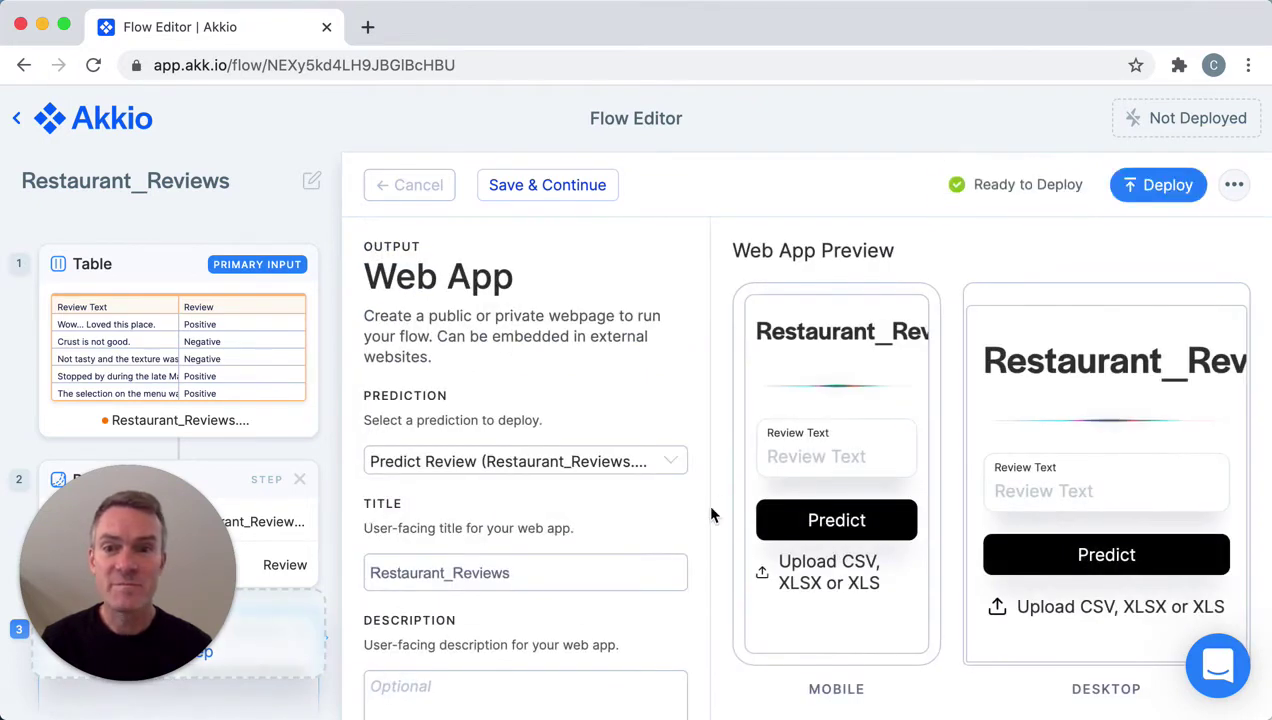
pyautogui.click(453, 573)
pyautogui.press('BackSpace')
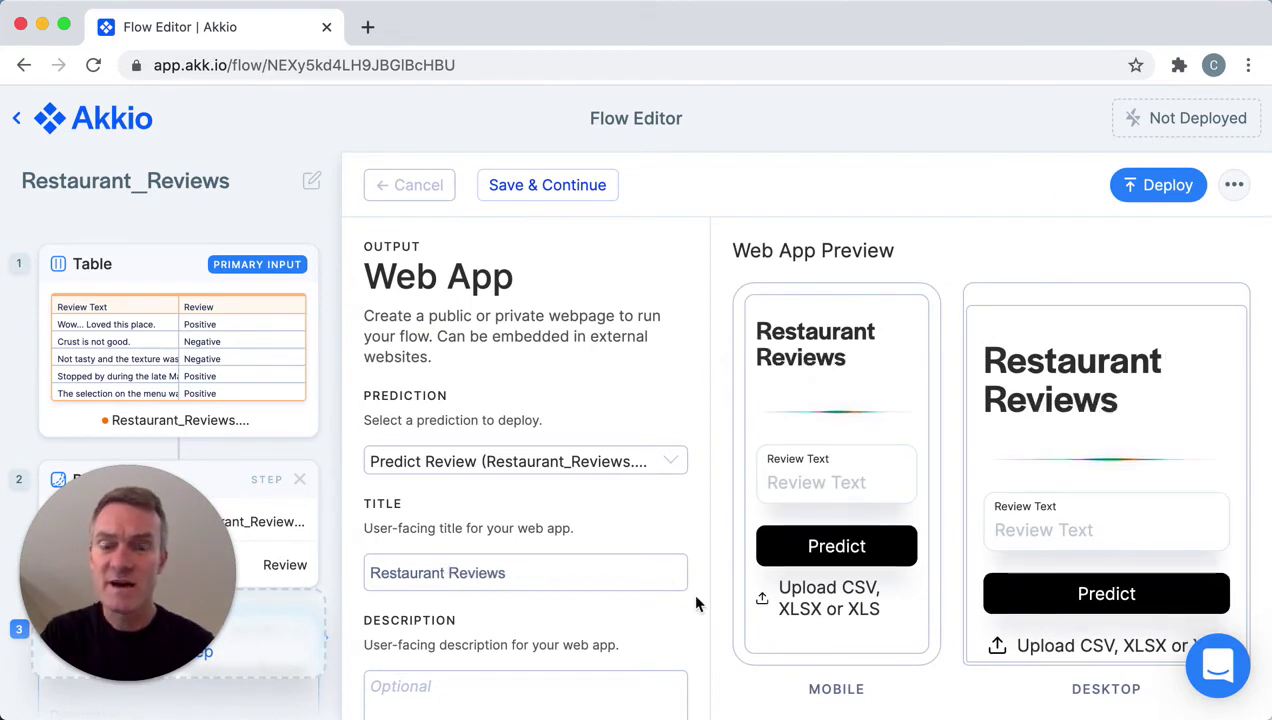
pyautogui.scroll(-2, 697, 603)
pyautogui.scroll(-2, 697, 601)
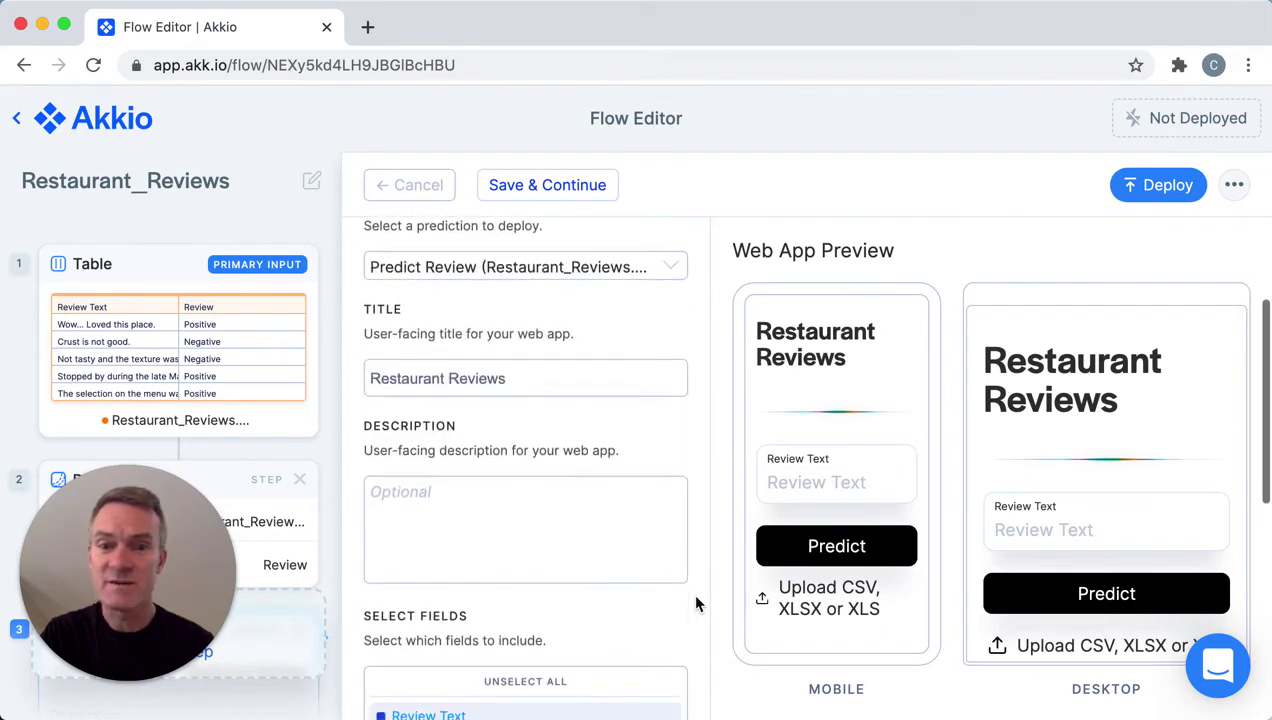
pyautogui.scroll(-1, 697, 601)
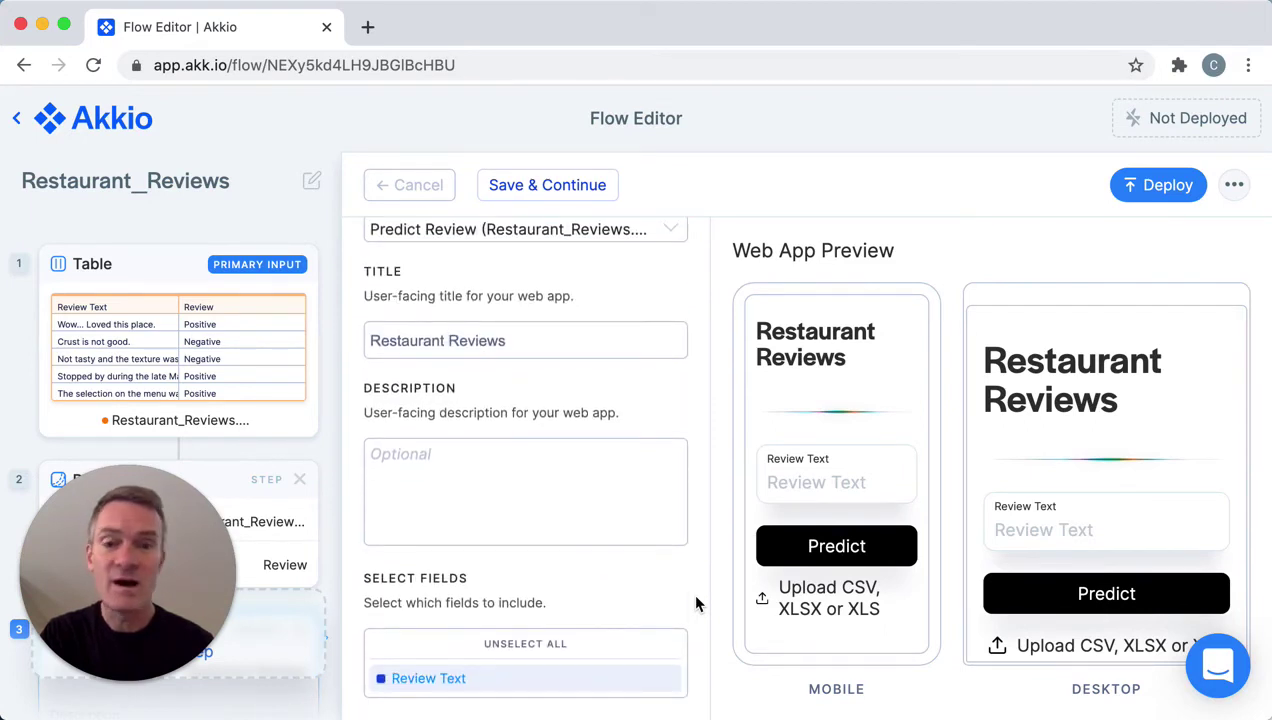
pyautogui.scroll(-3, 697, 603)
pyautogui.scroll(-1, 697, 603)
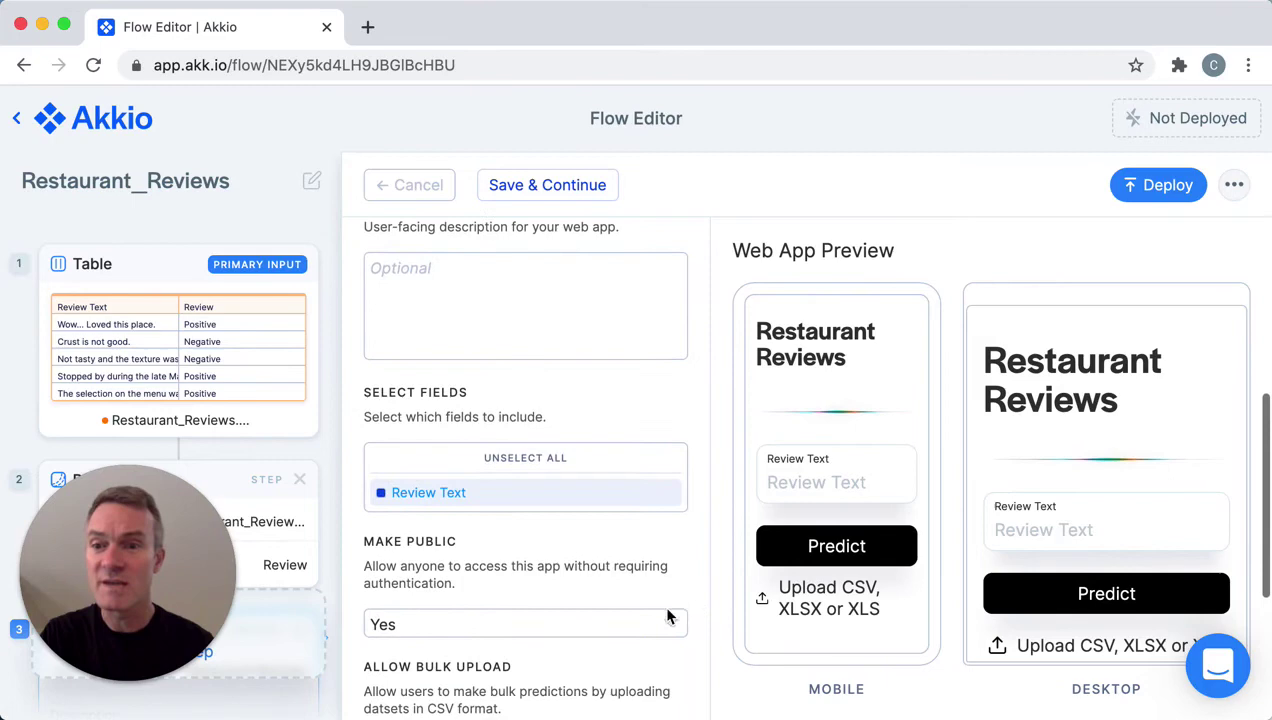
# Deploy the flow and load the live Restaurant Reviews web app
pyautogui.click(1165, 186)
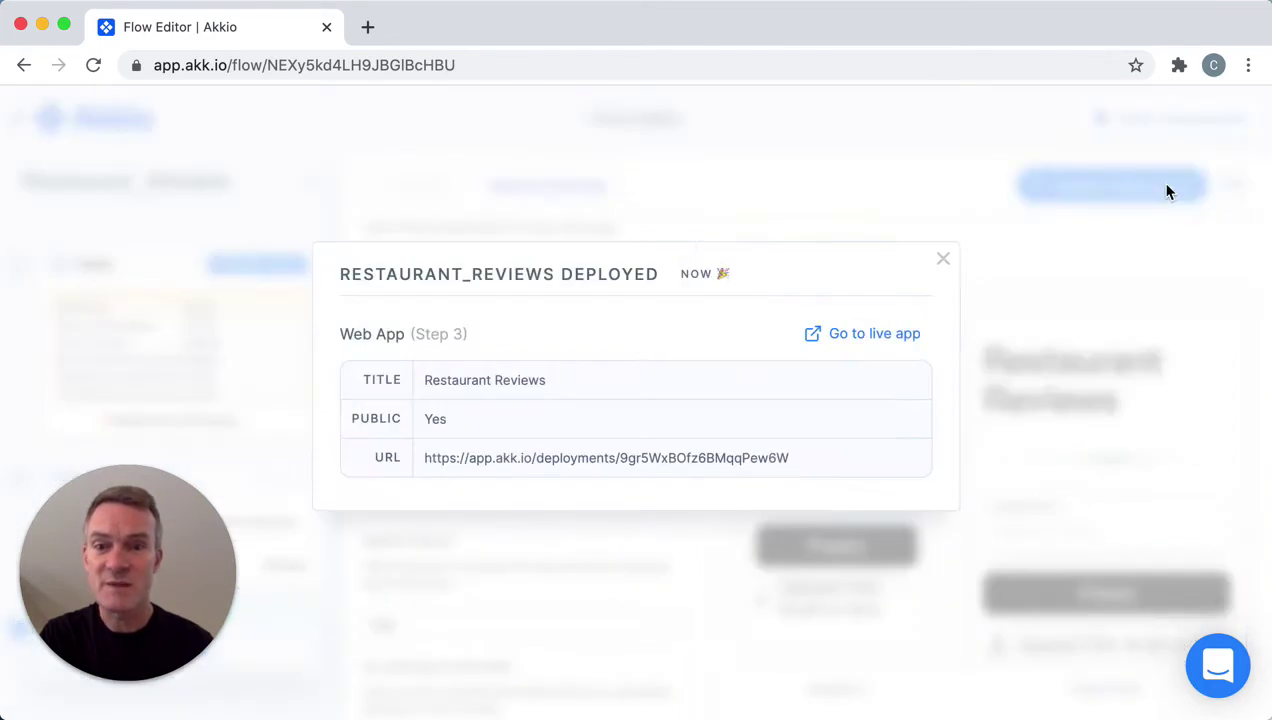
pyautogui.click(886, 336)
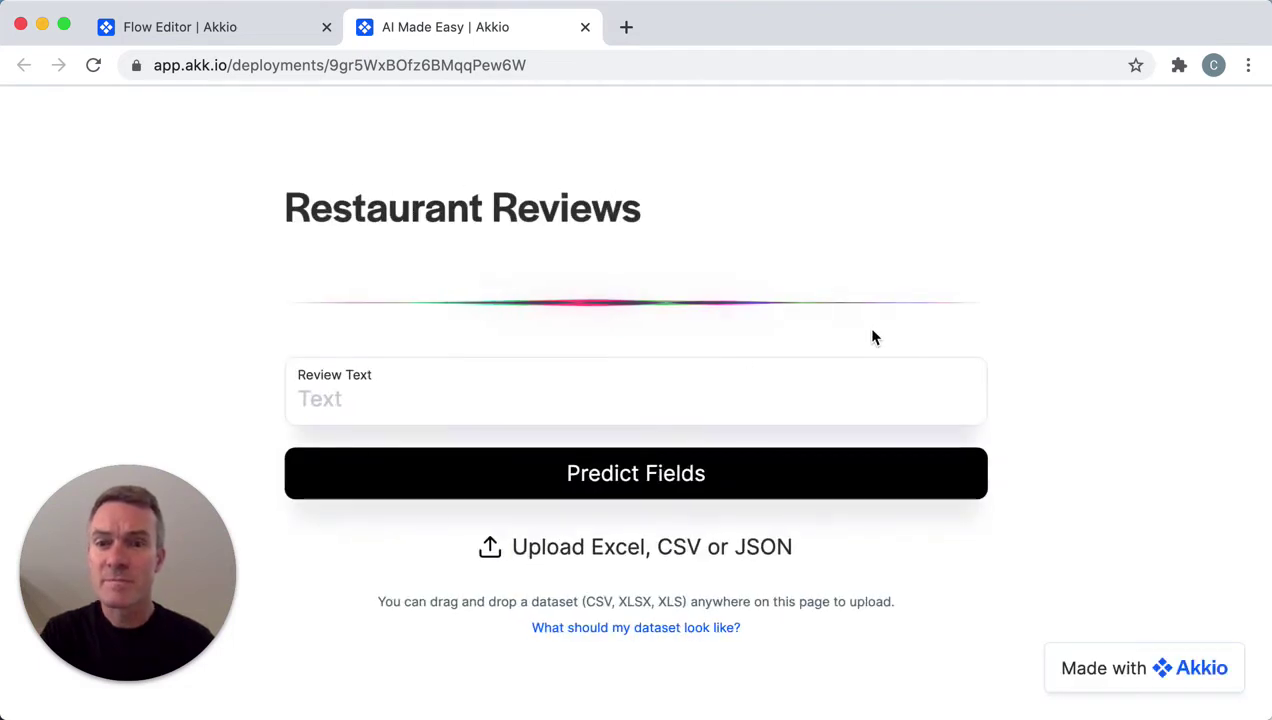
# Predict the review 'This place is great', which comes back Positive
pyautogui.click(607, 402)
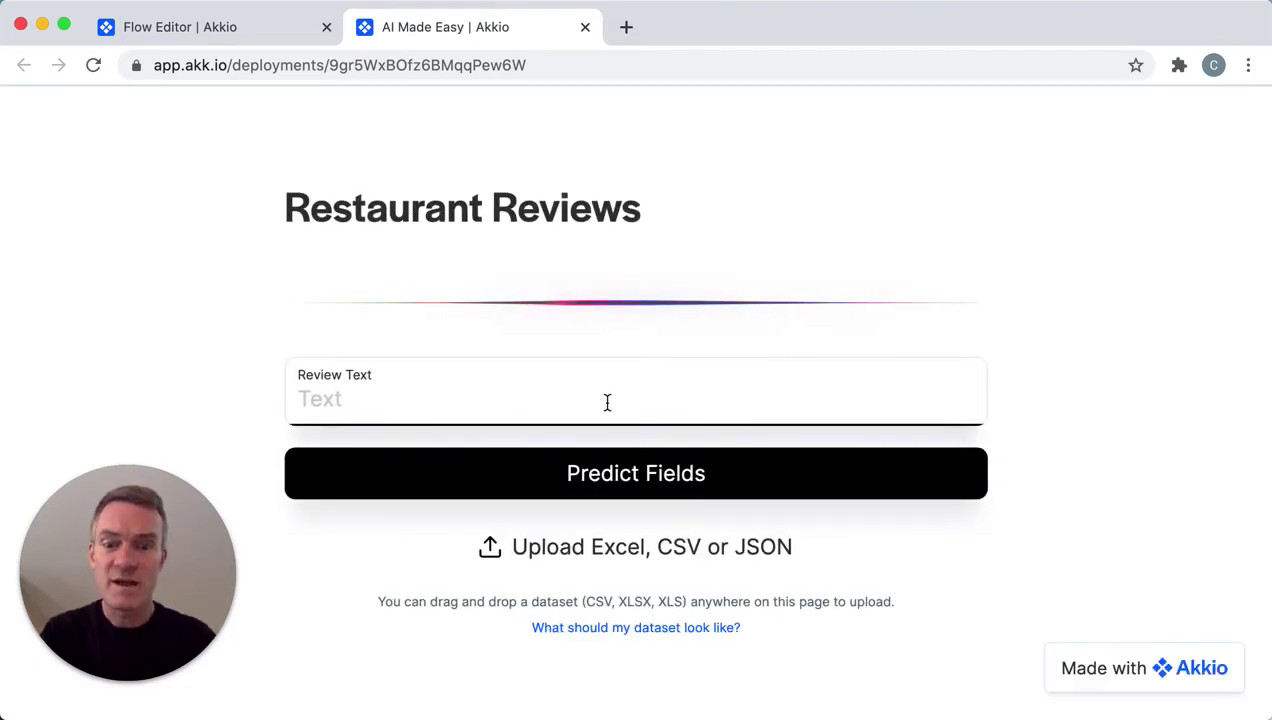
pyautogui.write('This place is great')
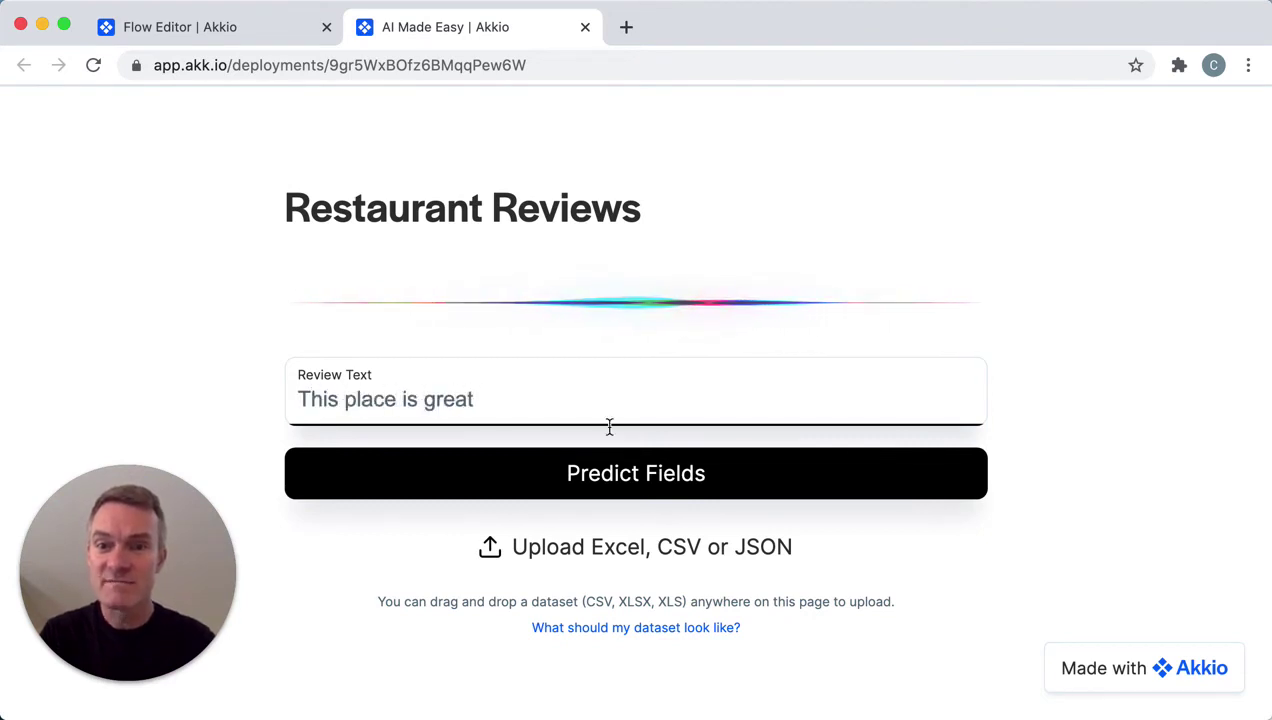
pyautogui.click(622, 484)
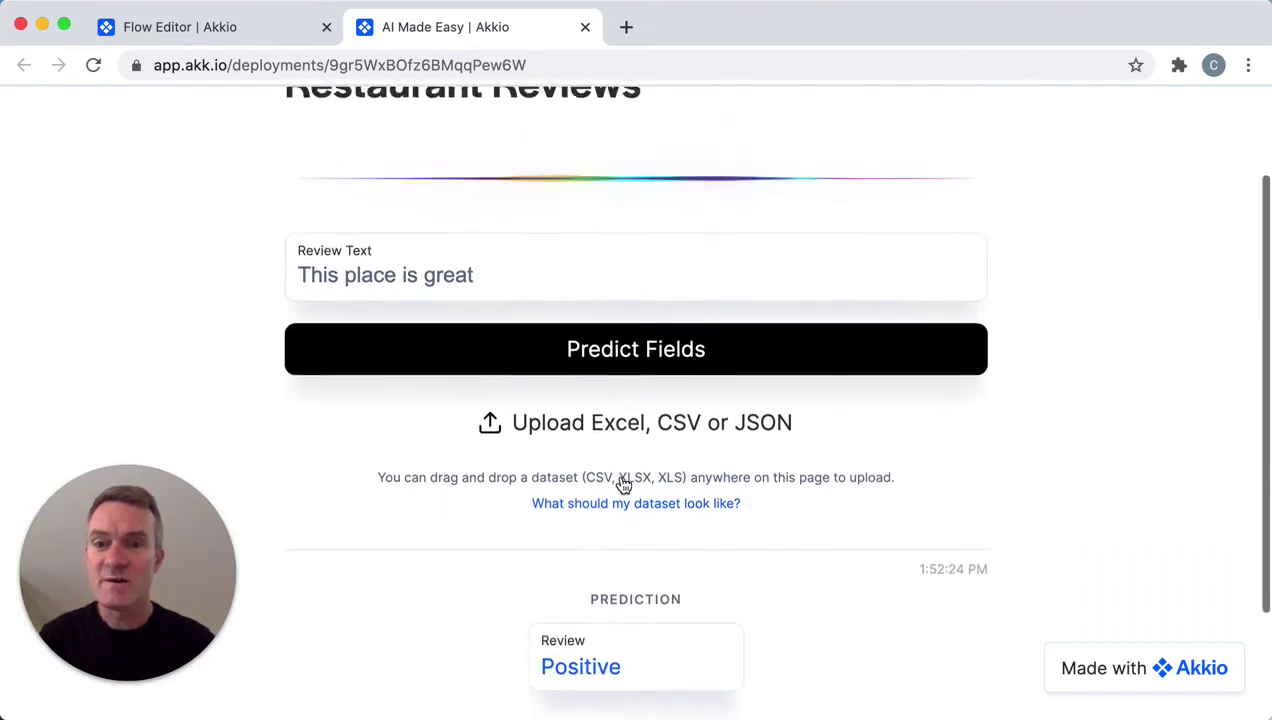
# Change 'great' to 'terrible' and re-predict, getting Negative, then select the whole review
pyautogui.doubleClick(452, 240)
pyautogui.write('terrible')
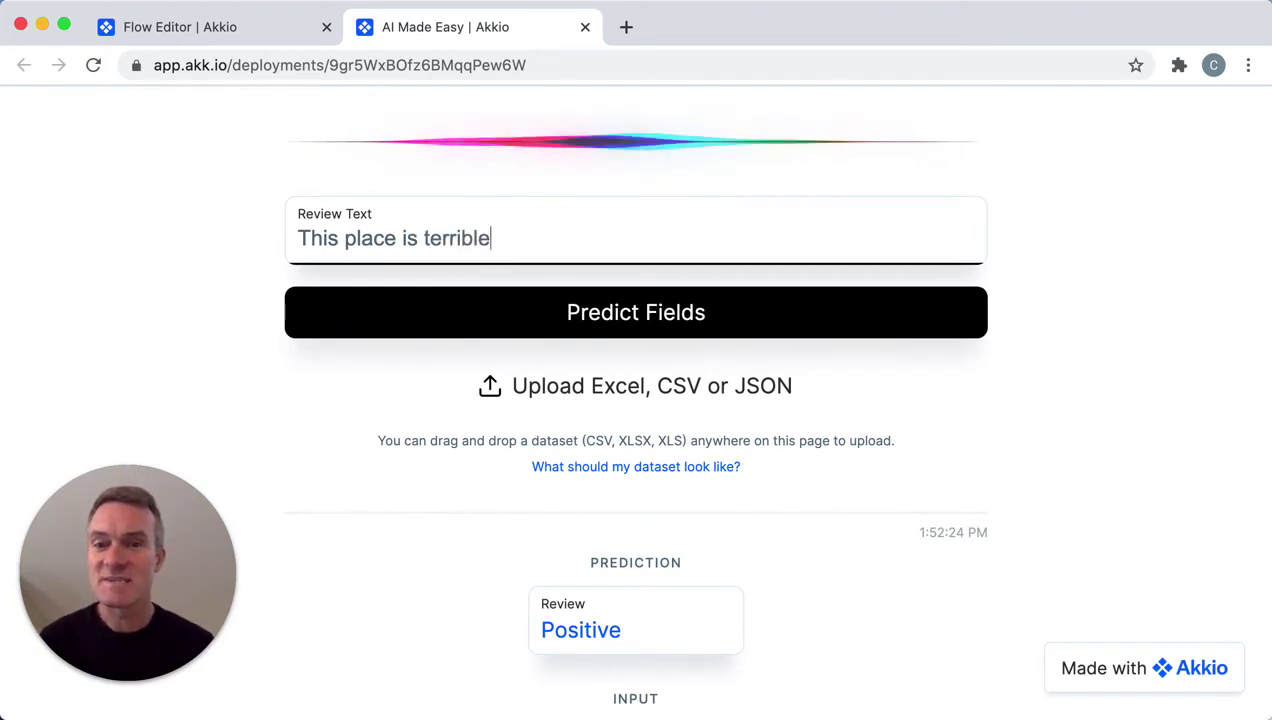
pyautogui.press('Return')
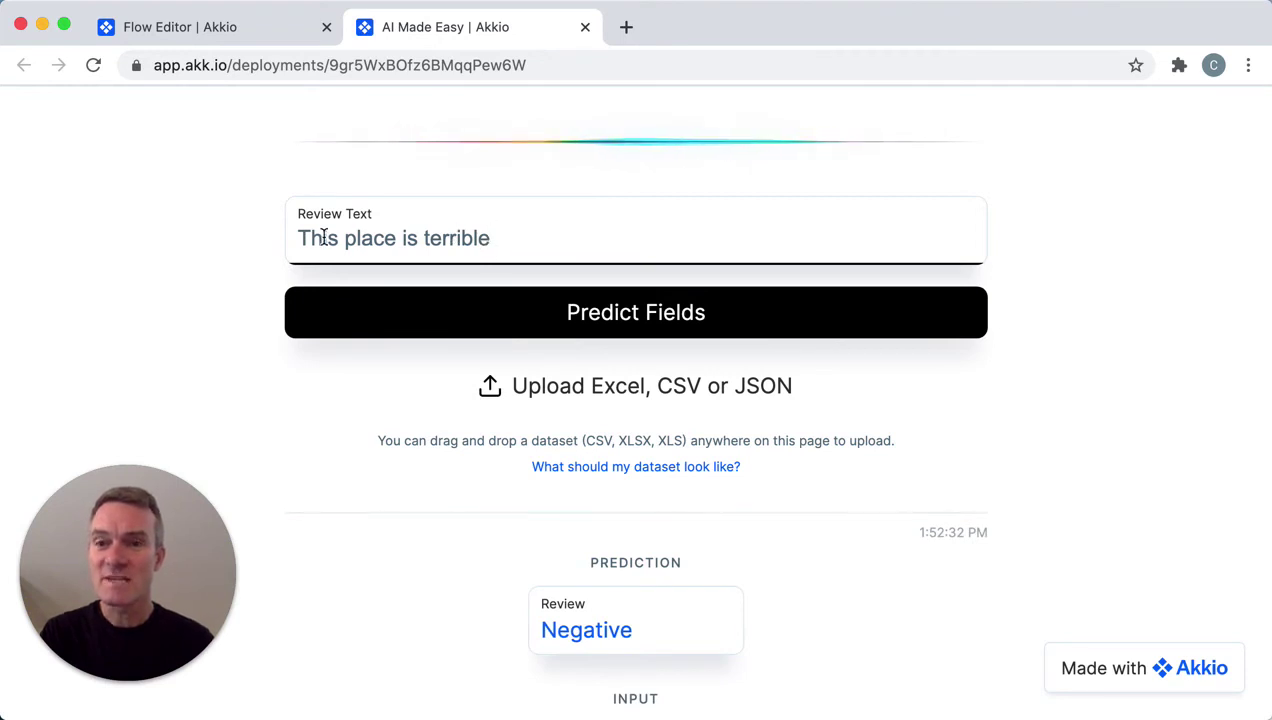
pyautogui.moveTo(323, 236); pyautogui.dragTo(300, 240)
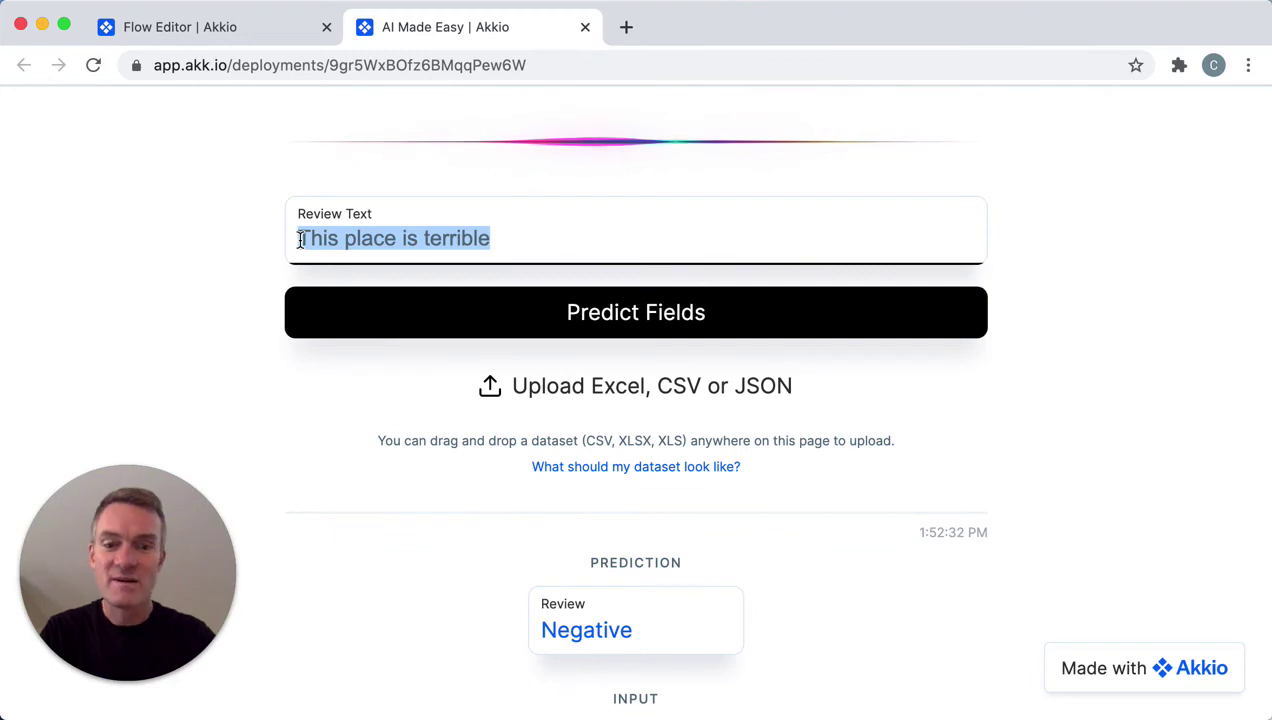
# Enter the veal marsala review mentioning two cockroaches and three rats, getting a Negative prediction
pyautogui.write('I had the veal mar')
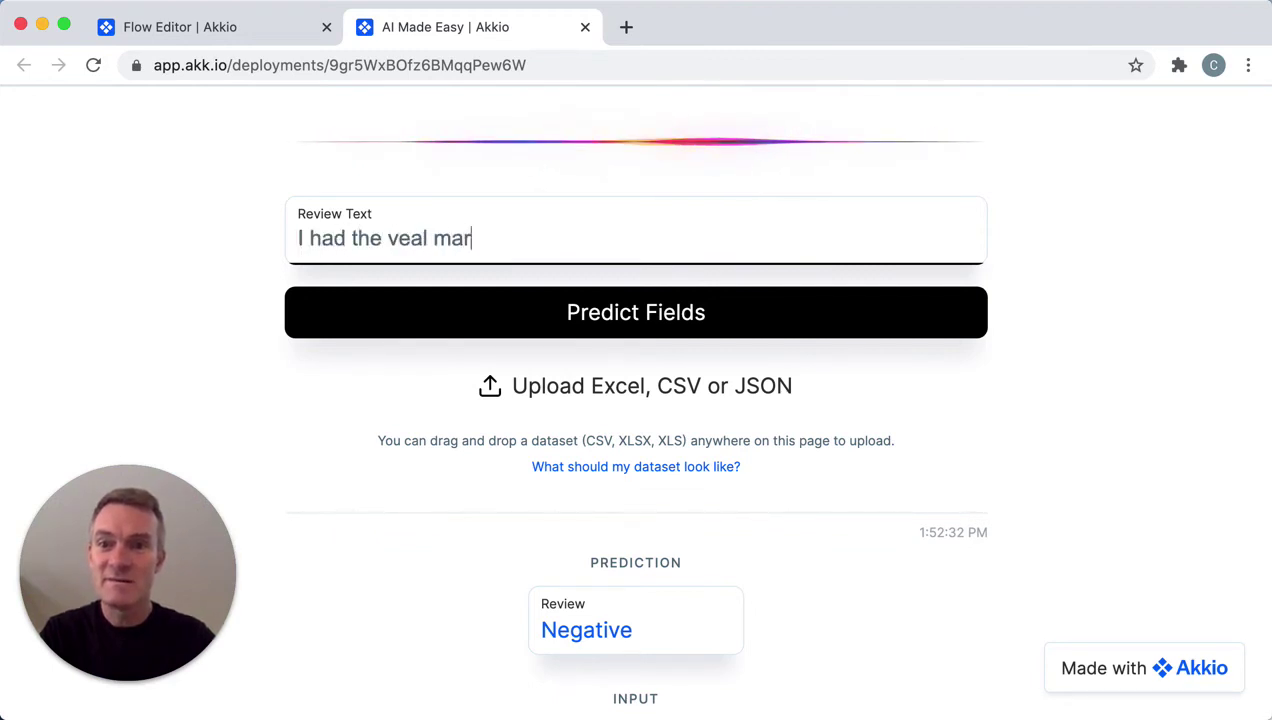
pyautogui.write('sala.')
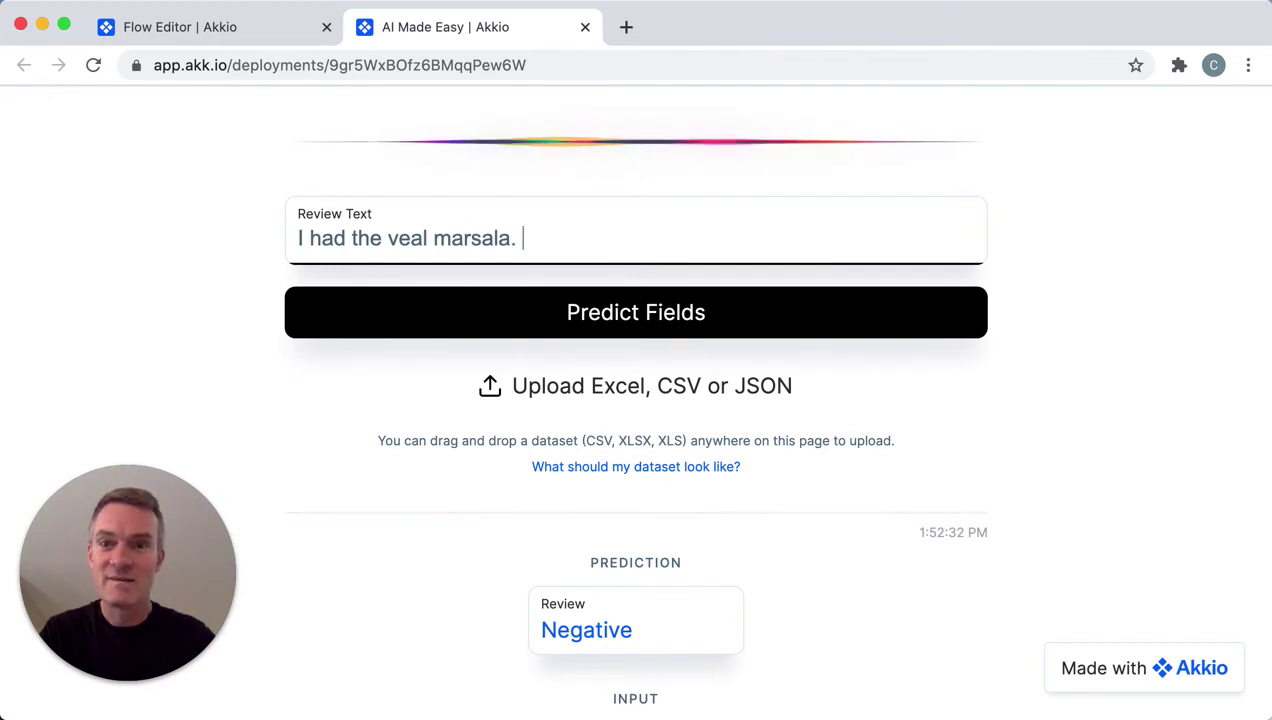
pyautogui.write(' It was pretyygo')
pyautogui.press('BackSpace')
pyautogui.press('BackSpace')
pyautogui.press('BackSpace')
pyautogui.press('BackSpace')
pyautogui.write('tygood. ')
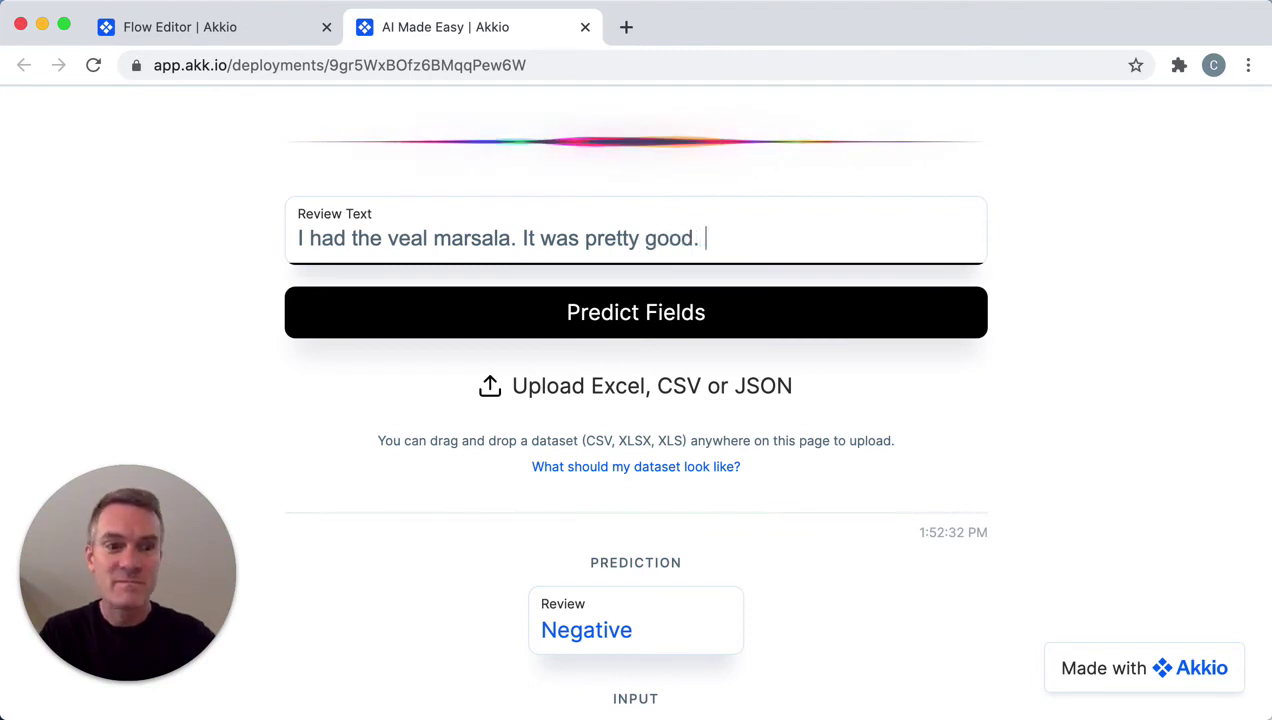
pyautogui.write('Teh dessert was excellent.')
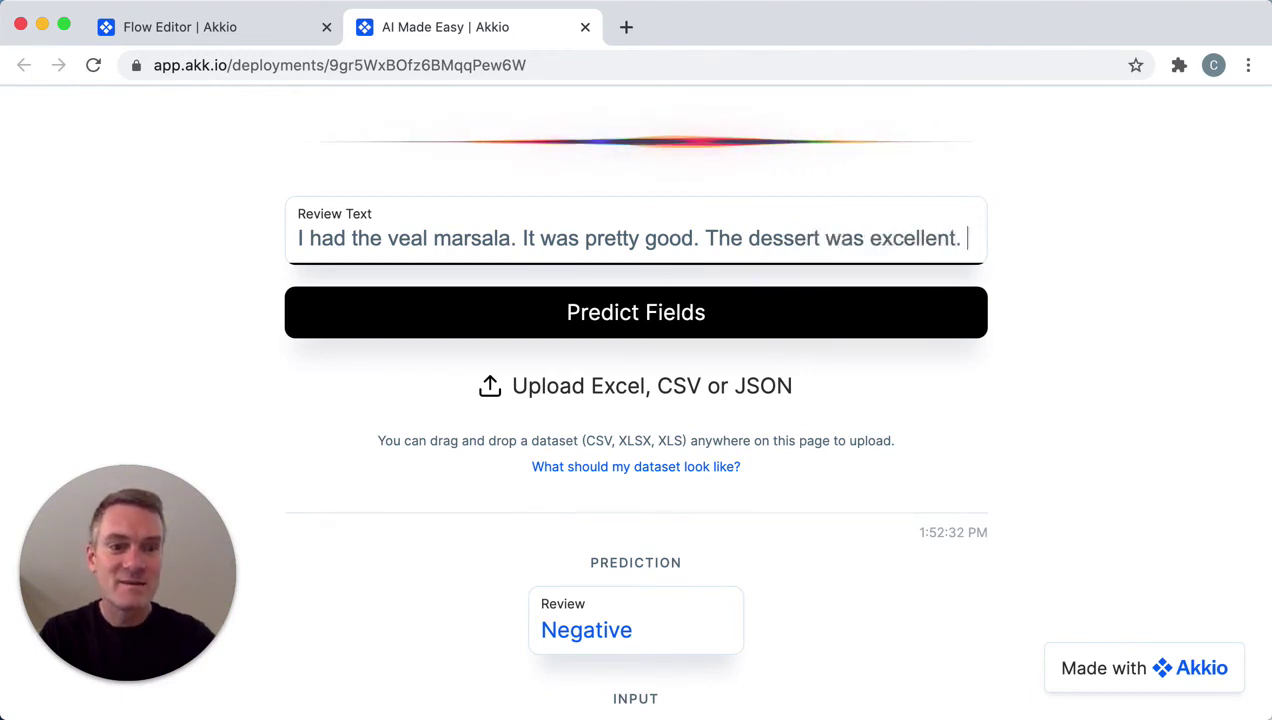
pyautogui.write('However, I saw at least')
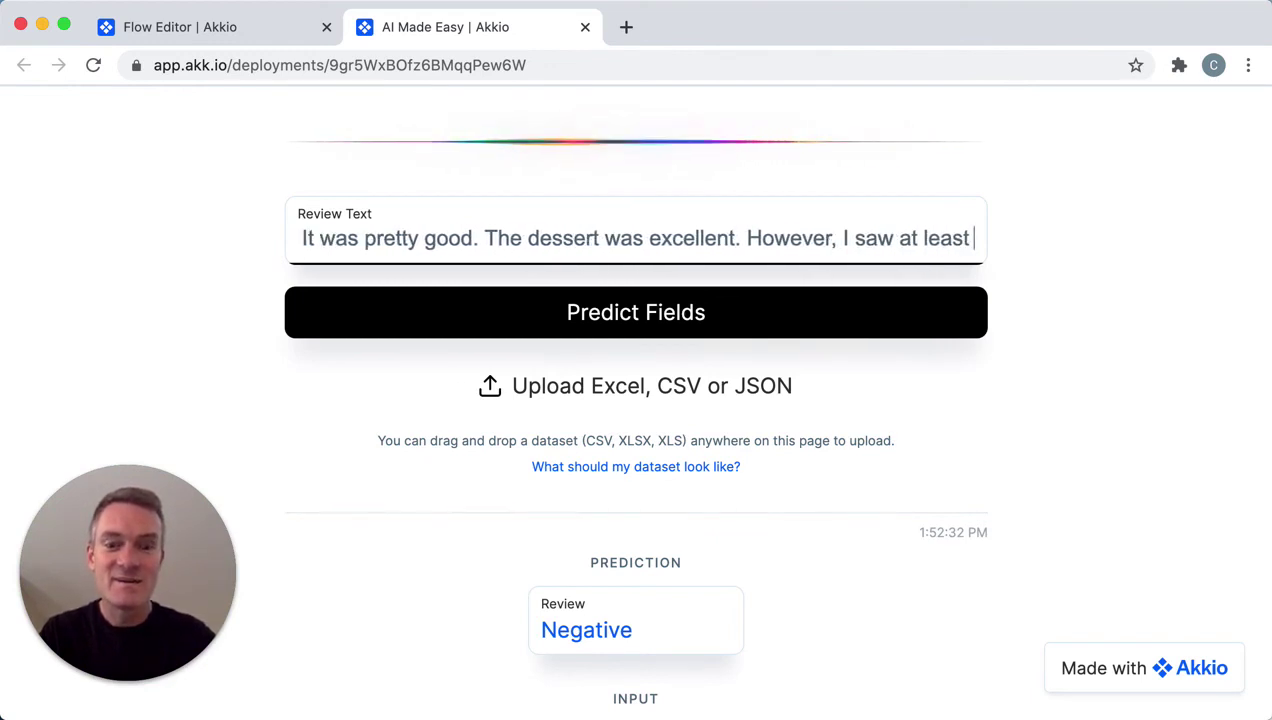
pyautogui.write('two cock')
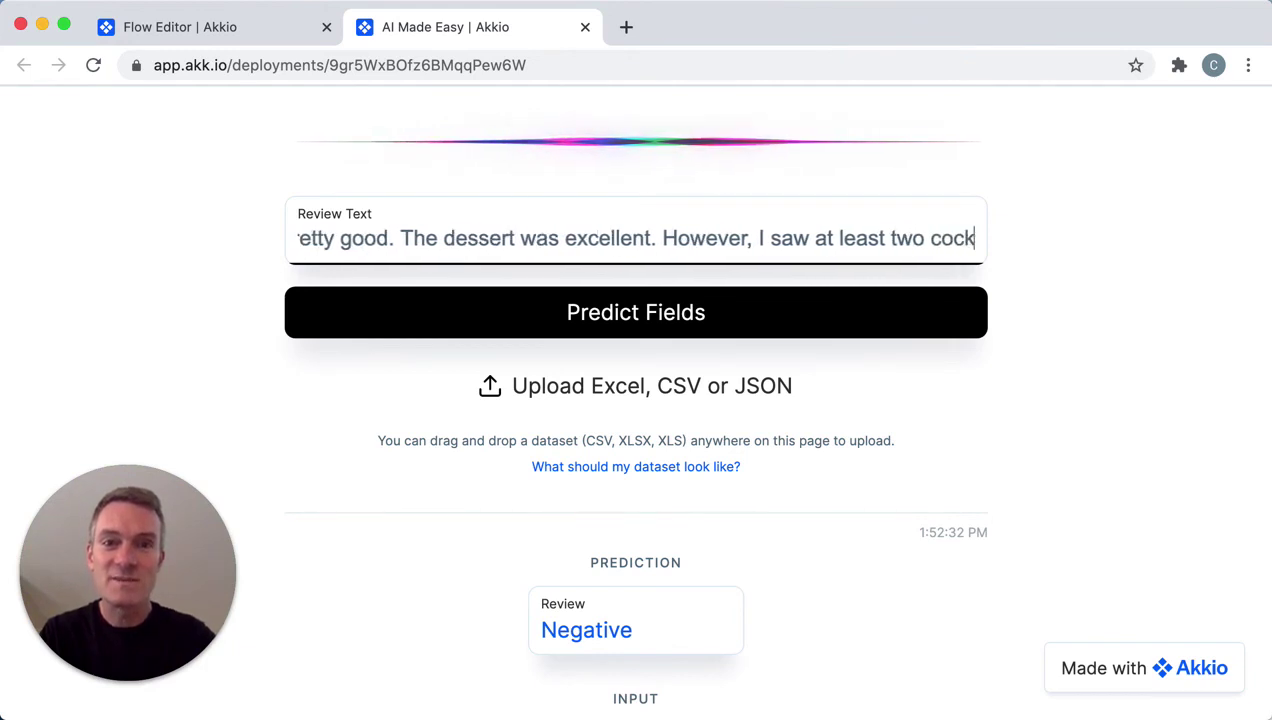
pyautogui.write('roaches and three rate')
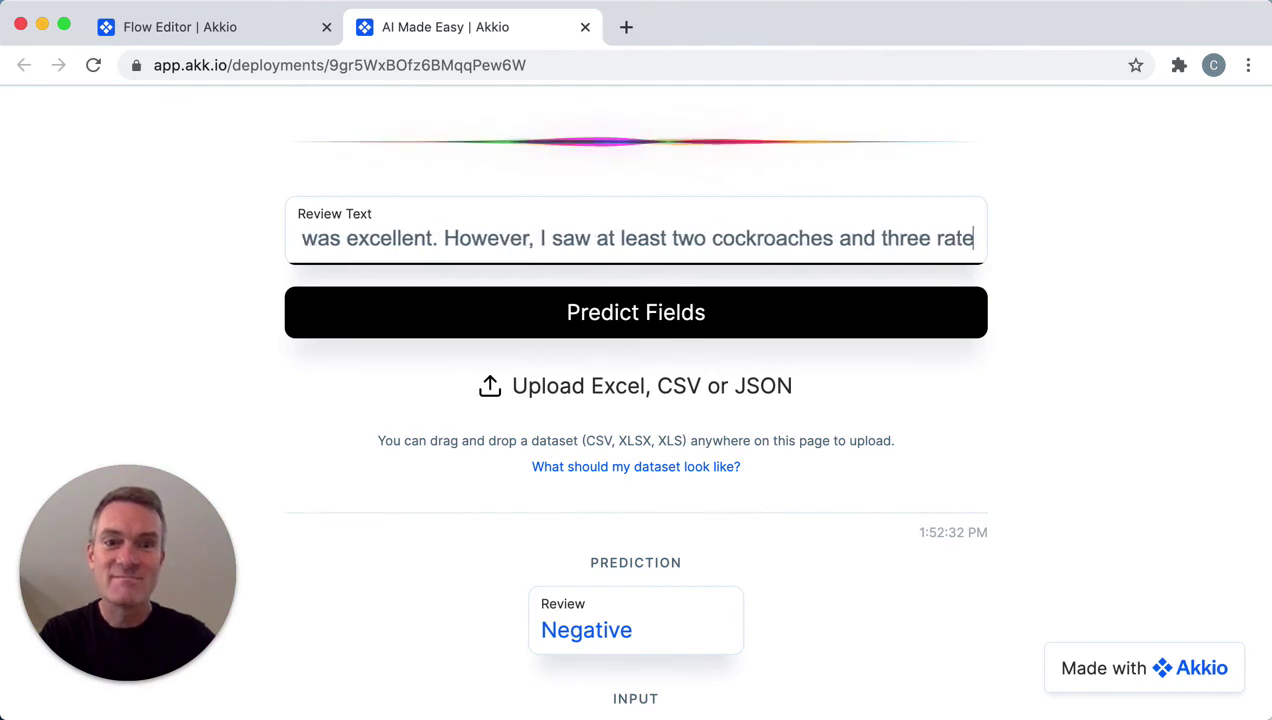
pyautogui.press('BackSpace')
pyautogui.write('s.')
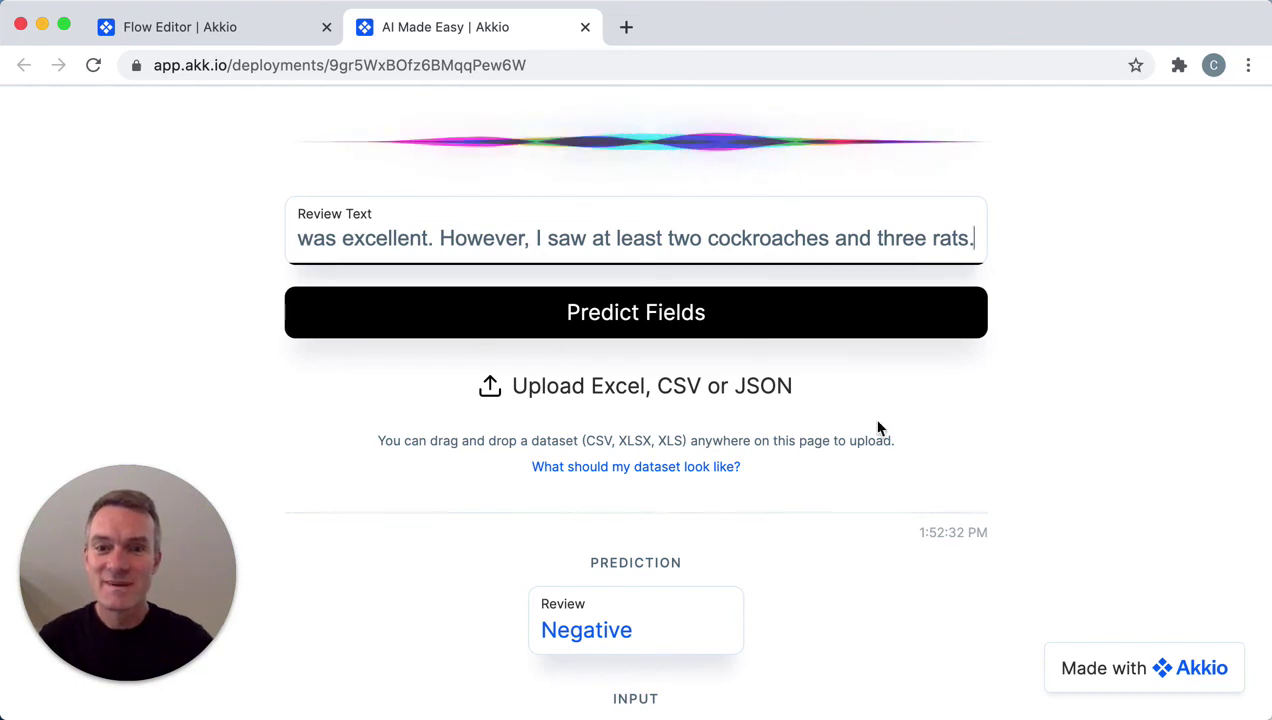
pyautogui.scroll(-2, 1023, 529)
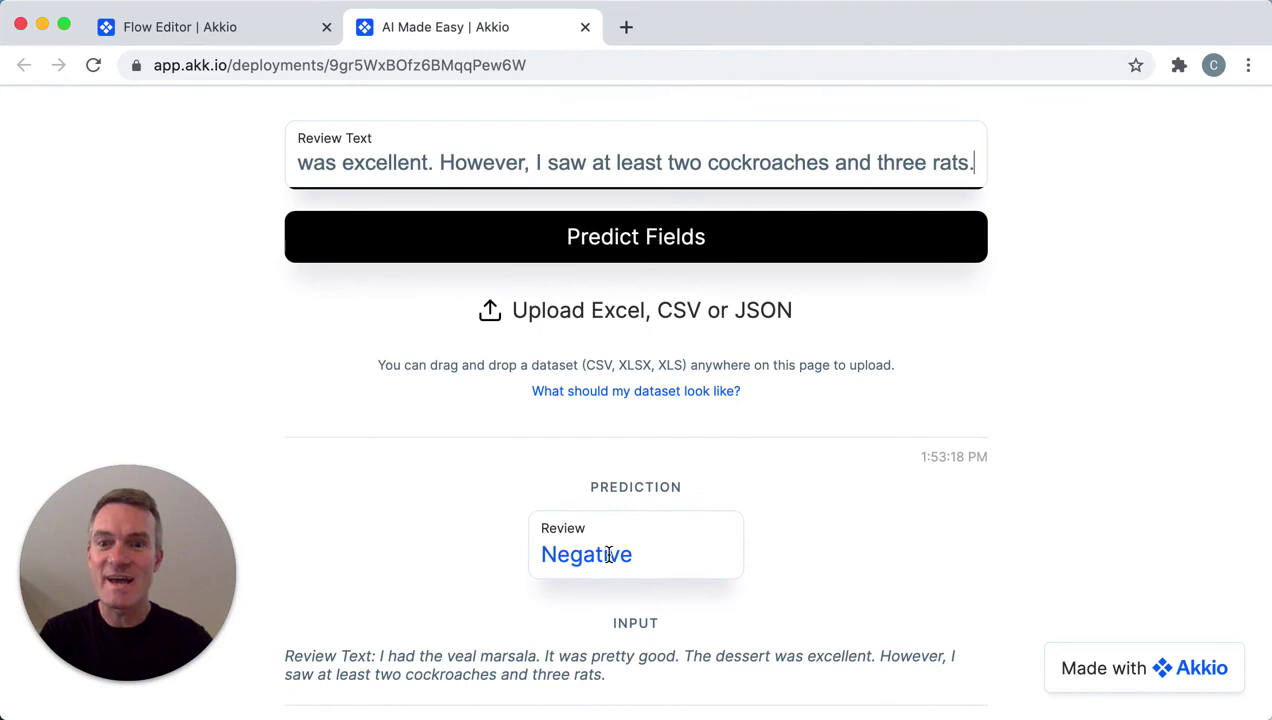
# Replace 'cockroaches' with 'dogs' and 'rats' with 'cats', then re-predict to get Positive
pyautogui.doubleClick(769, 165)
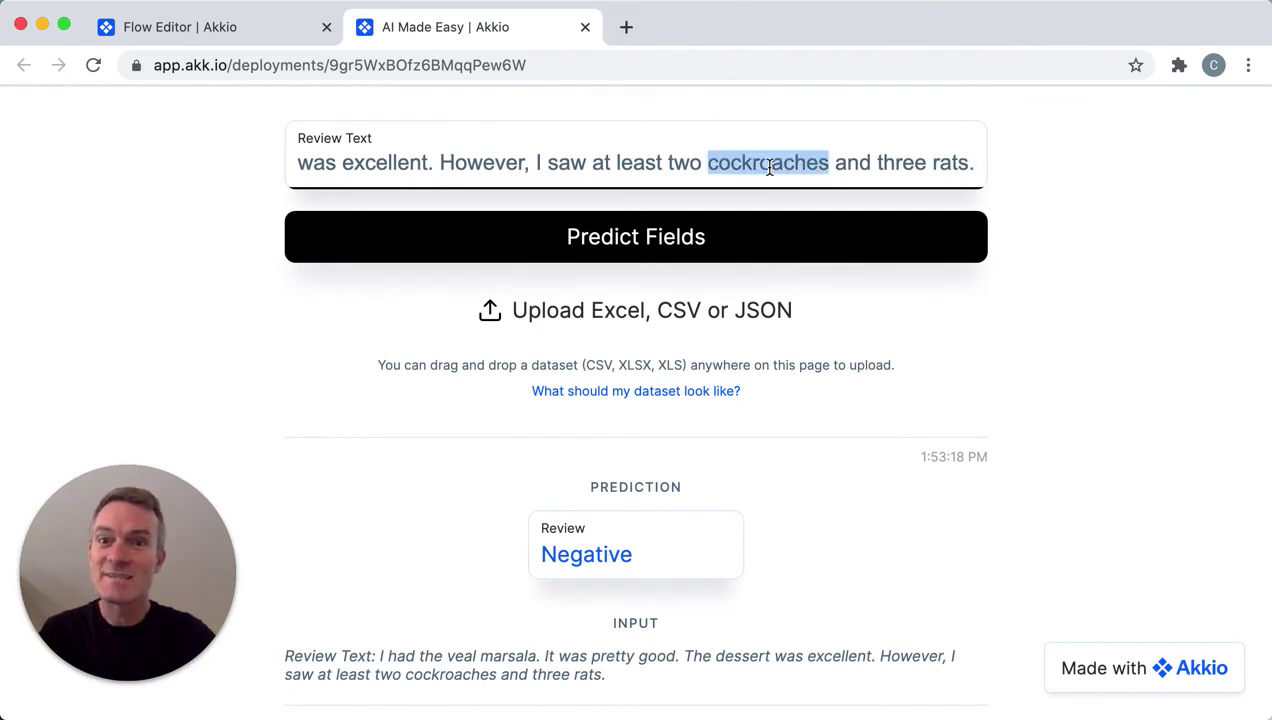
pyautogui.write('dogs')
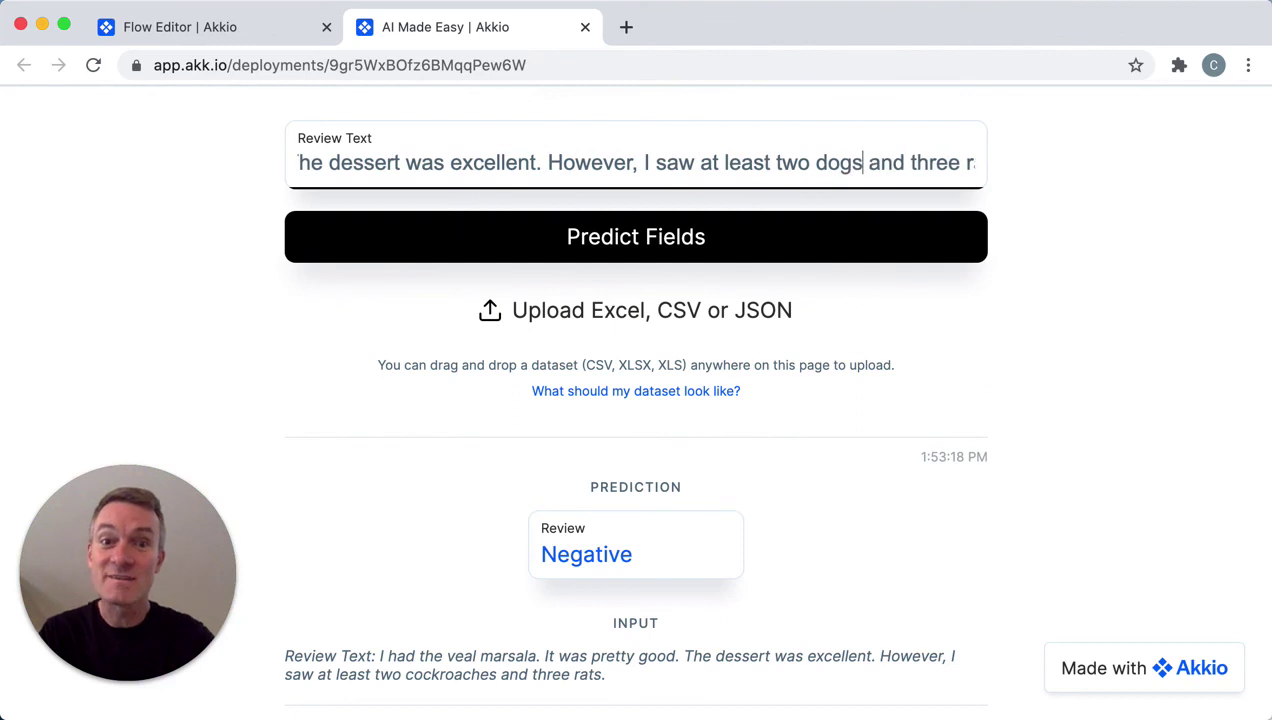
pyautogui.click(969, 162)
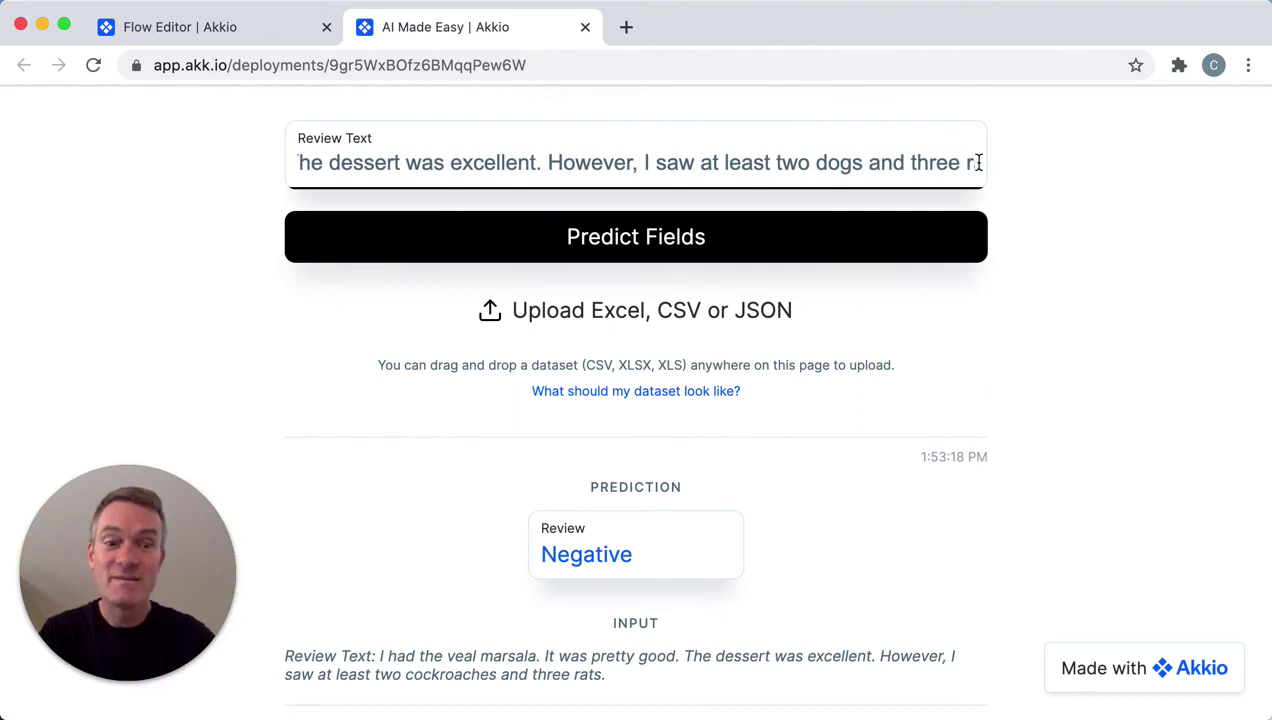
pyautogui.press('BackSpace')
pyautogui.write('c')
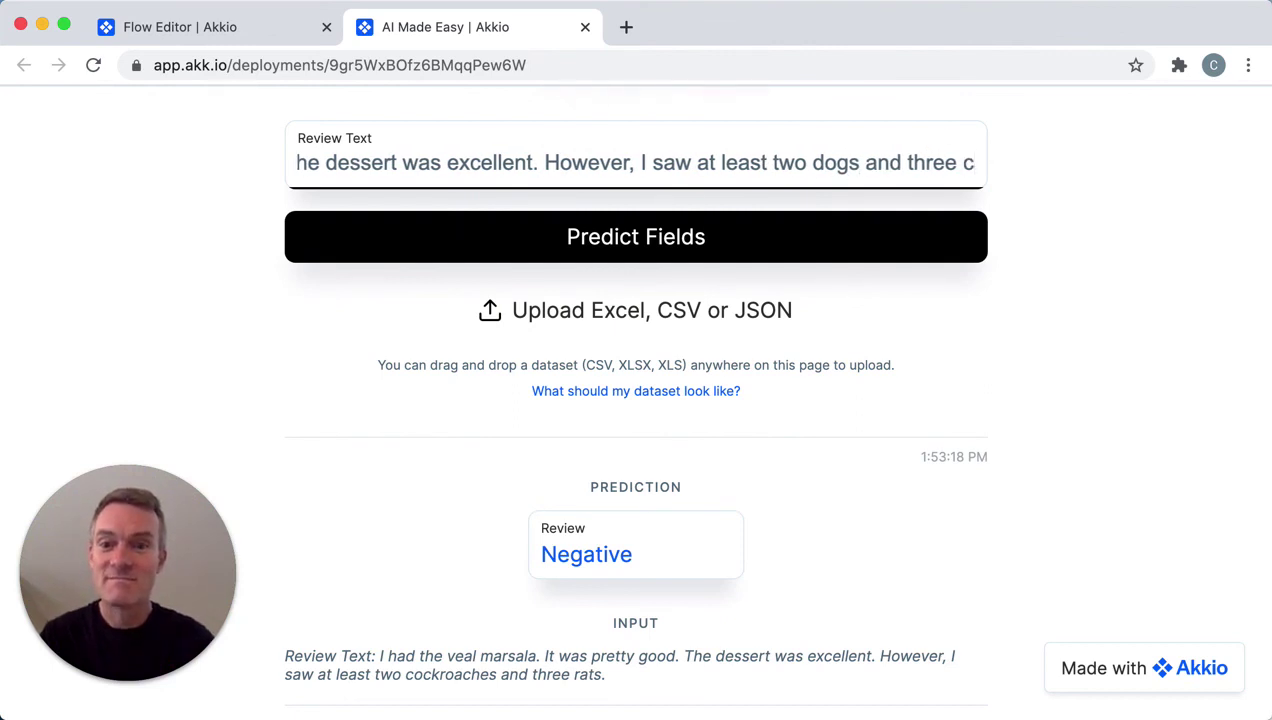
pyautogui.press('Return')
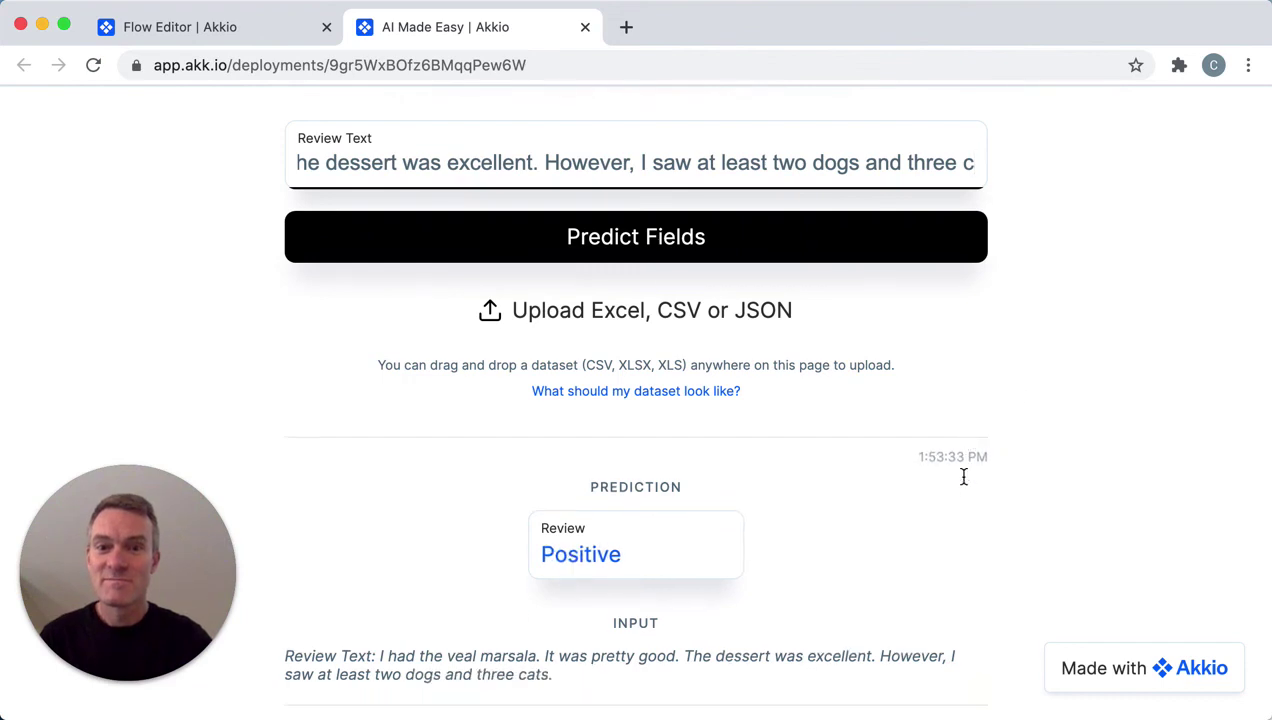